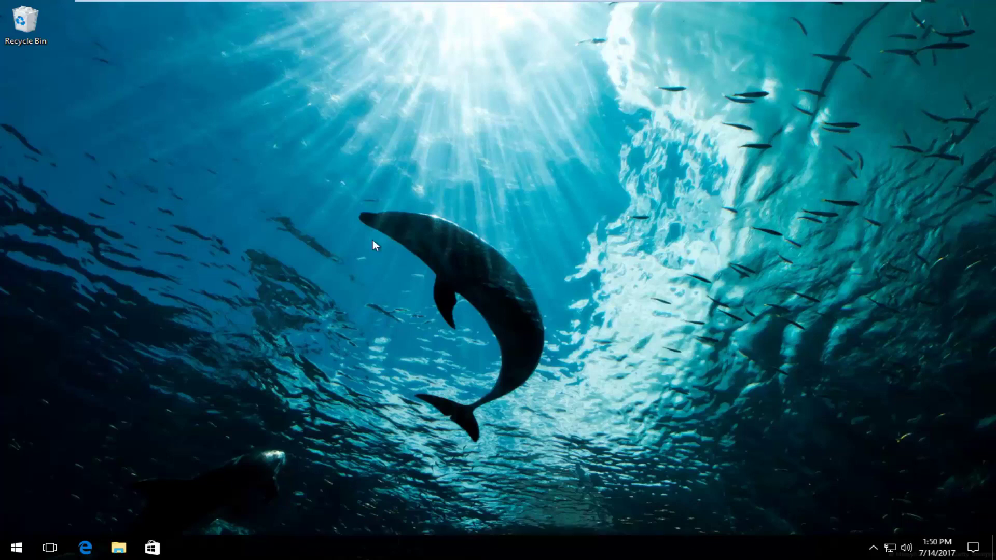
# Launch regedit from the Start menu as administrator and approve the UAC prompt.
pyautogui.click(16, 547)
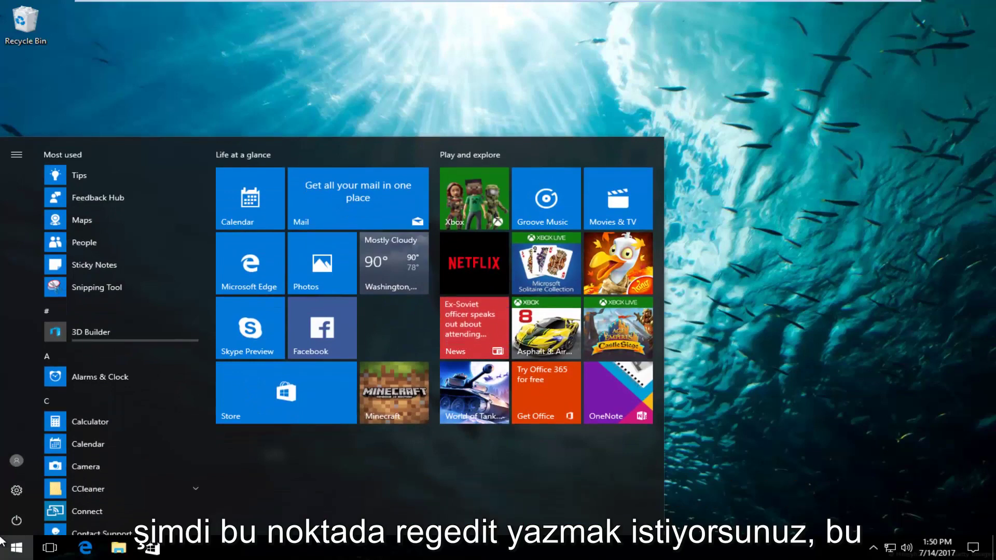
pyautogui.write('regedit')
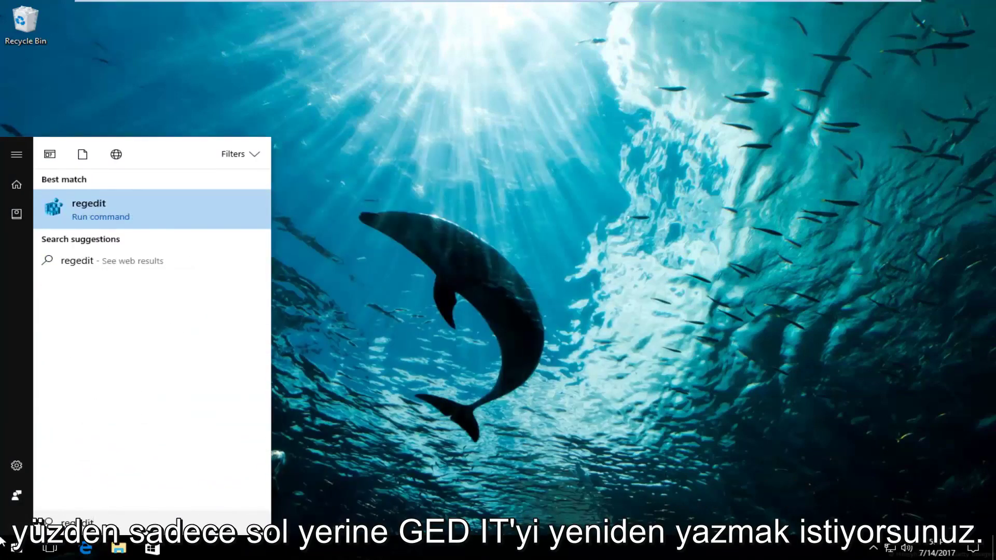
pyautogui.rightClick(90, 213)
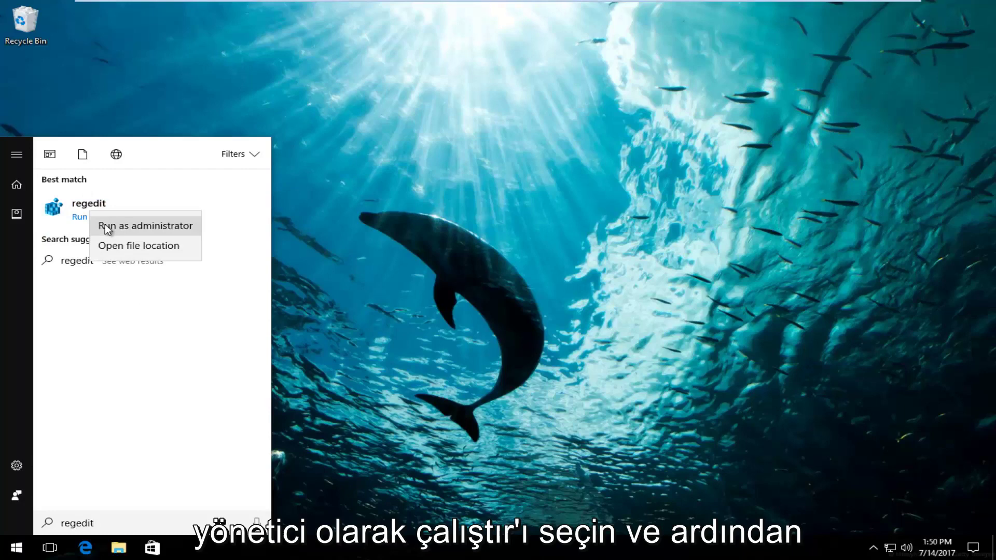
pyautogui.click(106, 227)
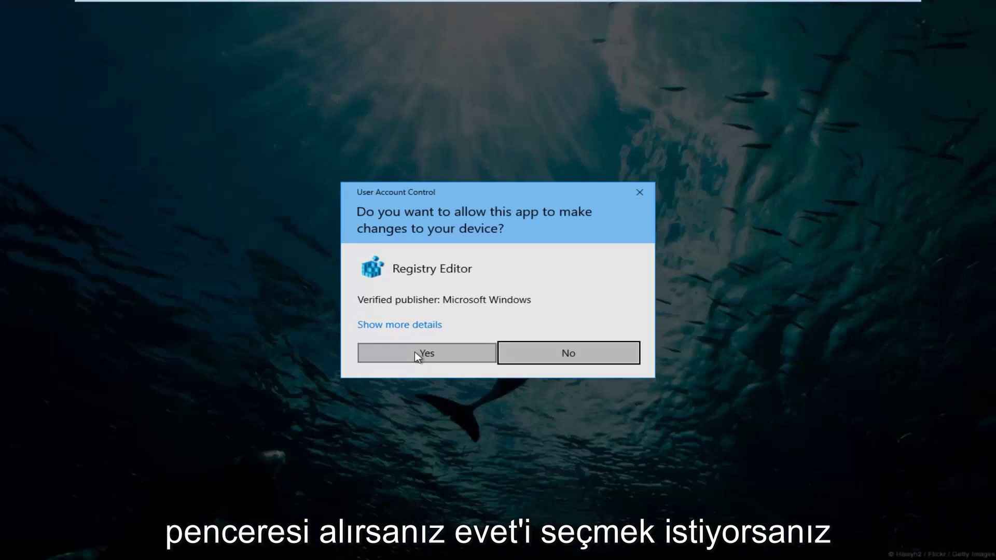
pyautogui.click(415, 352)
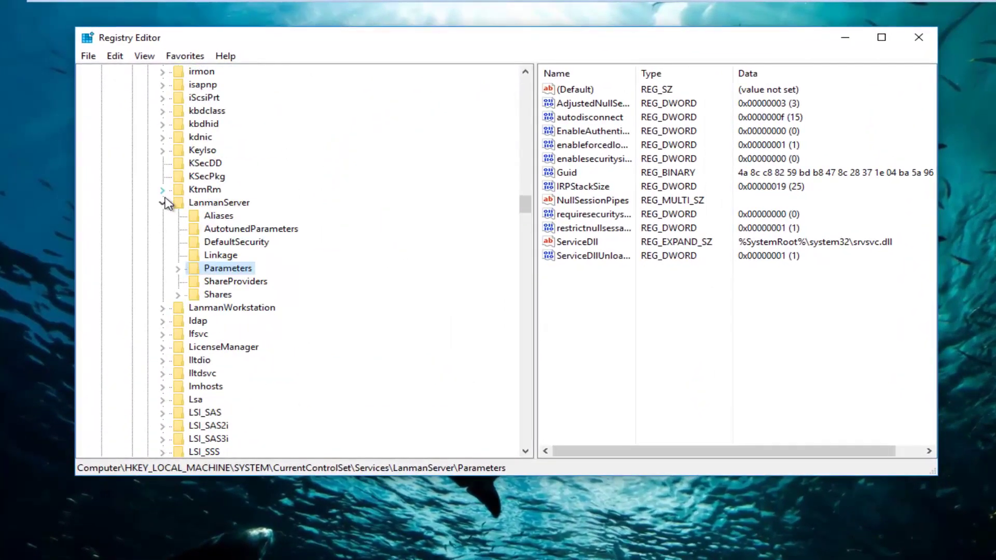
# Collapse LanmanServer, Services, CurrentControlSet, SYSTEM and HKEY_LOCAL_MACHINE in the key tree.
pyautogui.click(162, 202)
pyautogui.scroll(10, 312, 234)
pyautogui.scroll(10, 312, 233)
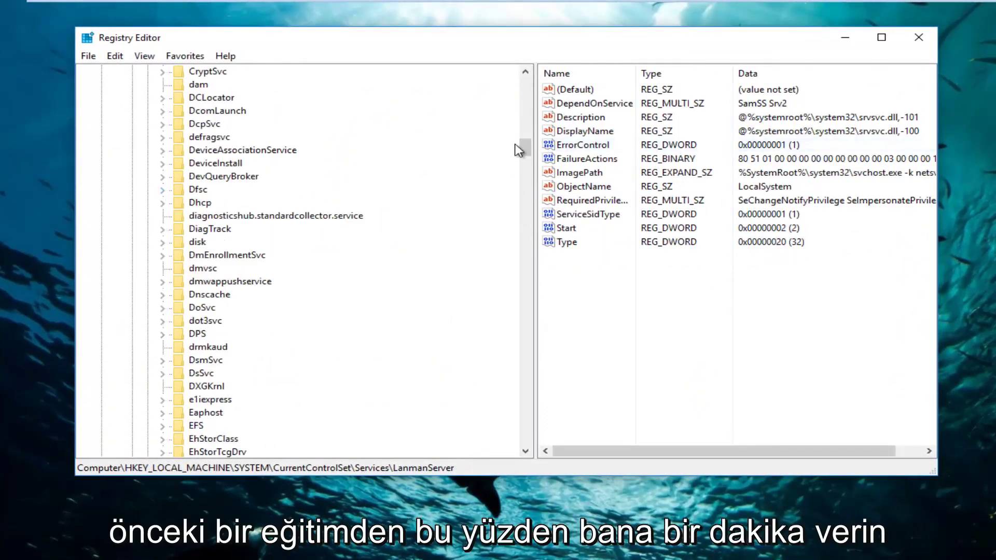
pyautogui.moveTo(526, 149); pyautogui.dragTo(525, 78)
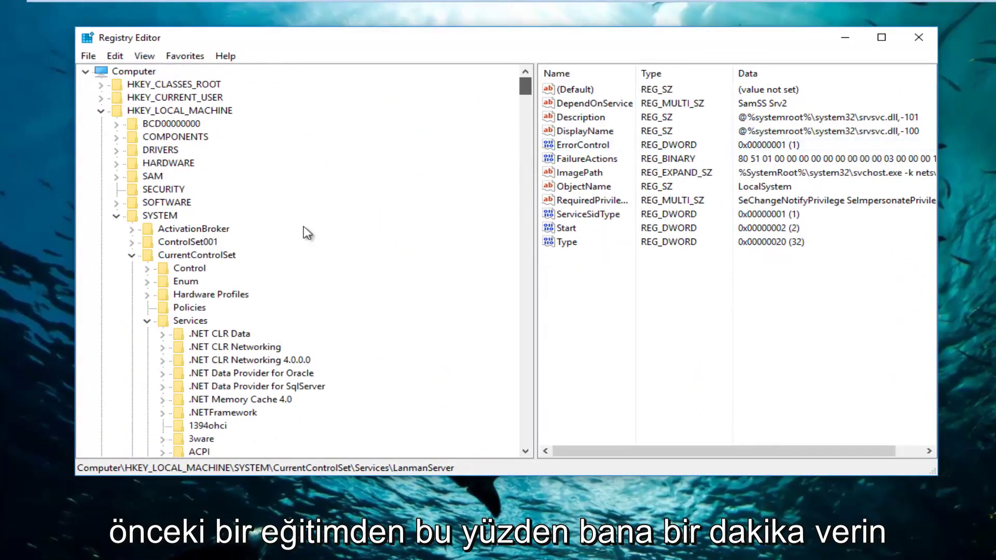
pyautogui.click(148, 320)
pyautogui.click(133, 255)
pyautogui.click(117, 215)
pyautogui.click(101, 111)
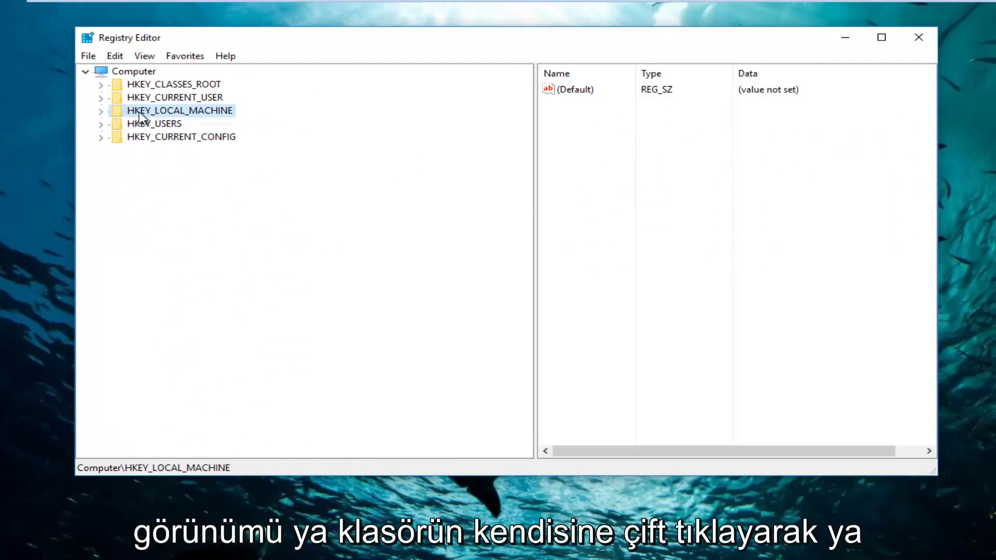
# Navigate HKEY_LOCAL_MACHINE\SOFTWARE\Microsoft\Windows\CurrentVersion\Explorer to the Advanced key and widen the values pane.
pyautogui.click(101, 111)
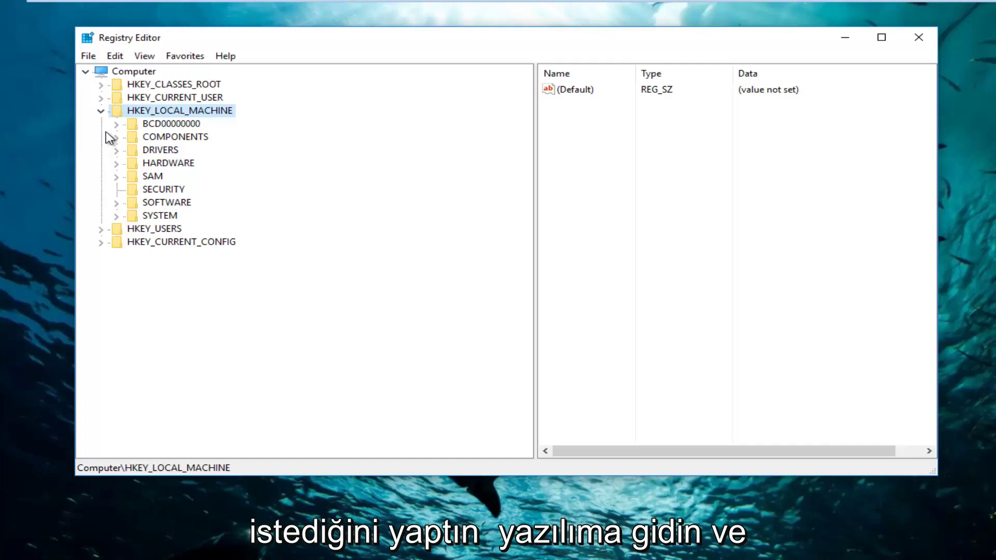
pyautogui.click(115, 203)
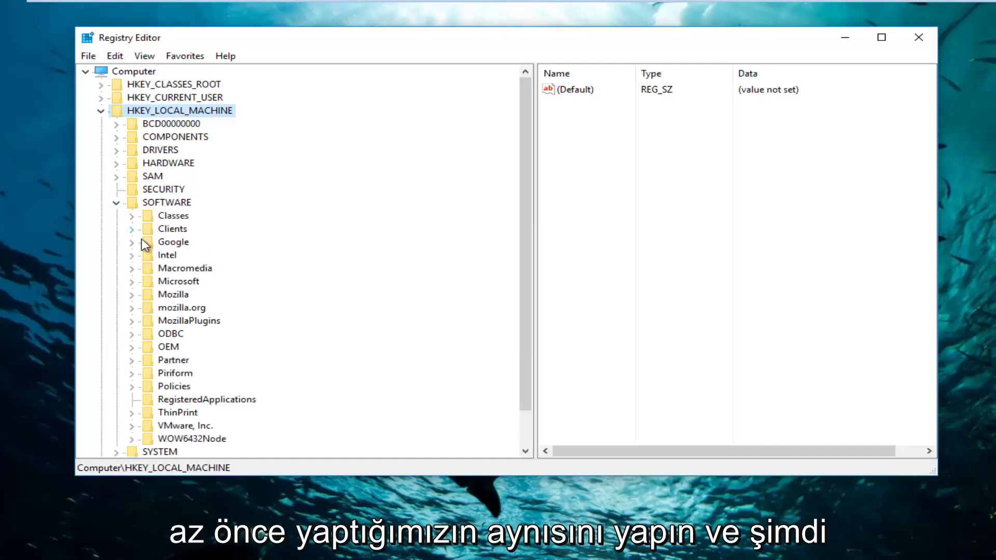
pyautogui.click(132, 282)
pyautogui.scroll(-5, 131, 289)
pyautogui.scroll(-5, 130, 287)
pyautogui.scroll(-5, 130, 290)
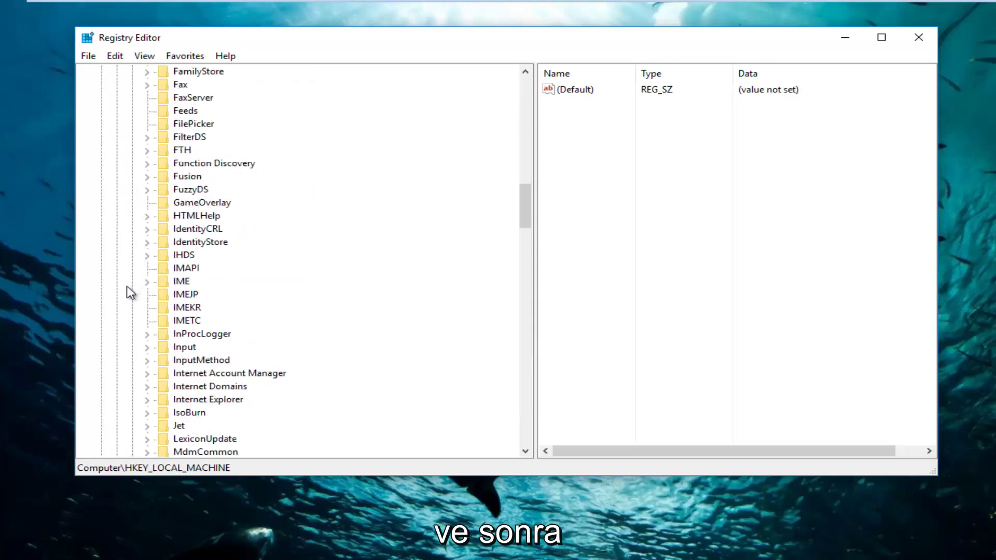
pyautogui.scroll(-5, 131, 292)
pyautogui.scroll(-5, 131, 289)
pyautogui.scroll(-5, 131, 287)
pyautogui.scroll(-4, 132, 285)
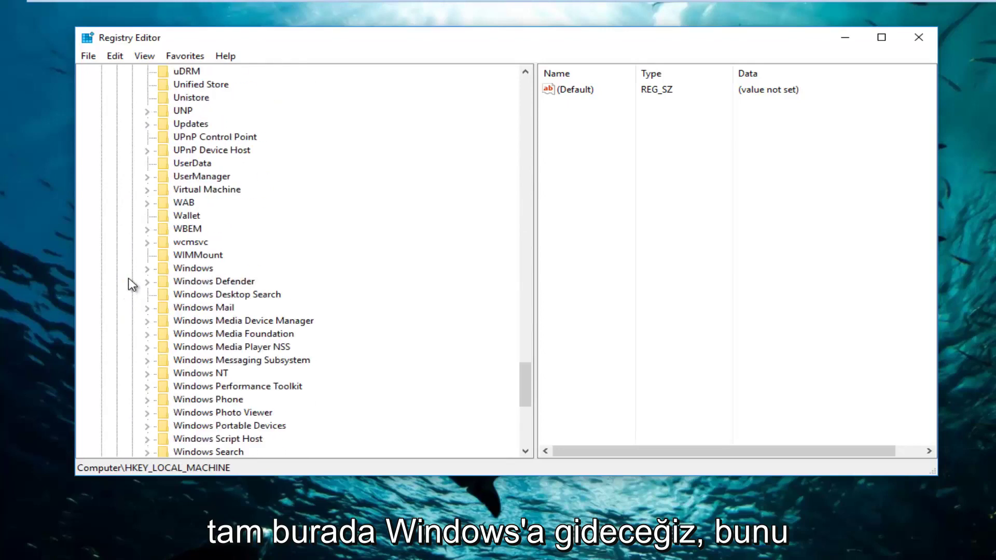
pyautogui.click(187, 268)
pyautogui.click(147, 269)
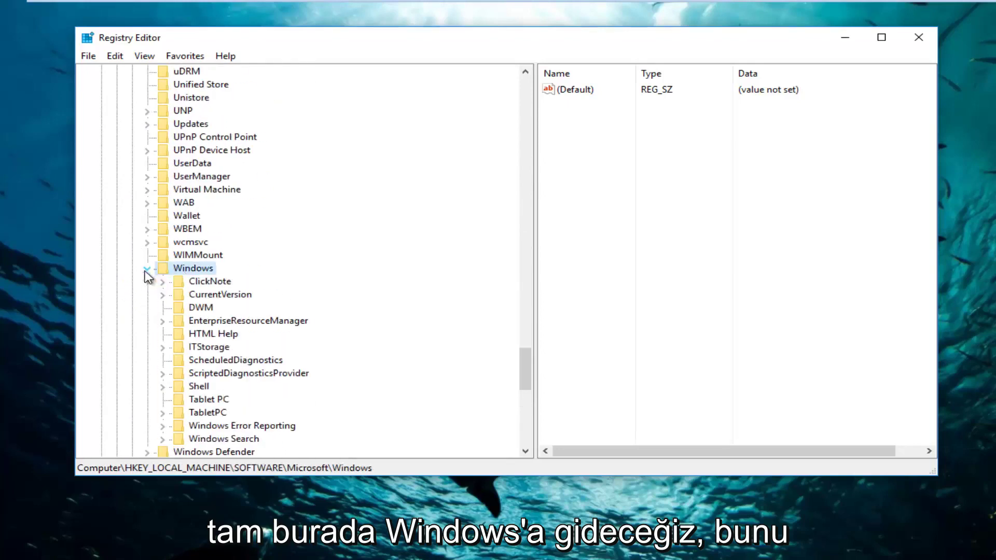
pyautogui.scroll(-1, 212, 304)
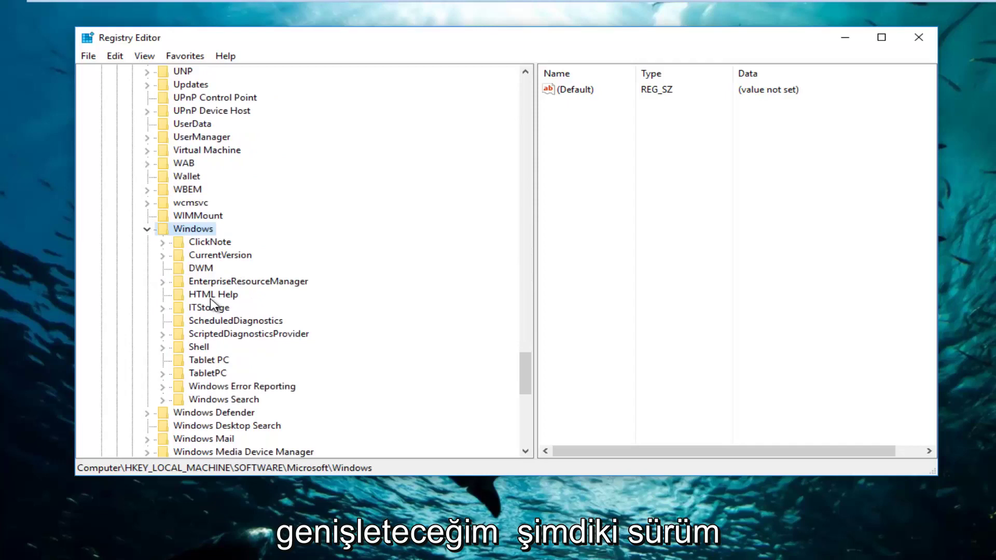
pyautogui.click(220, 256)
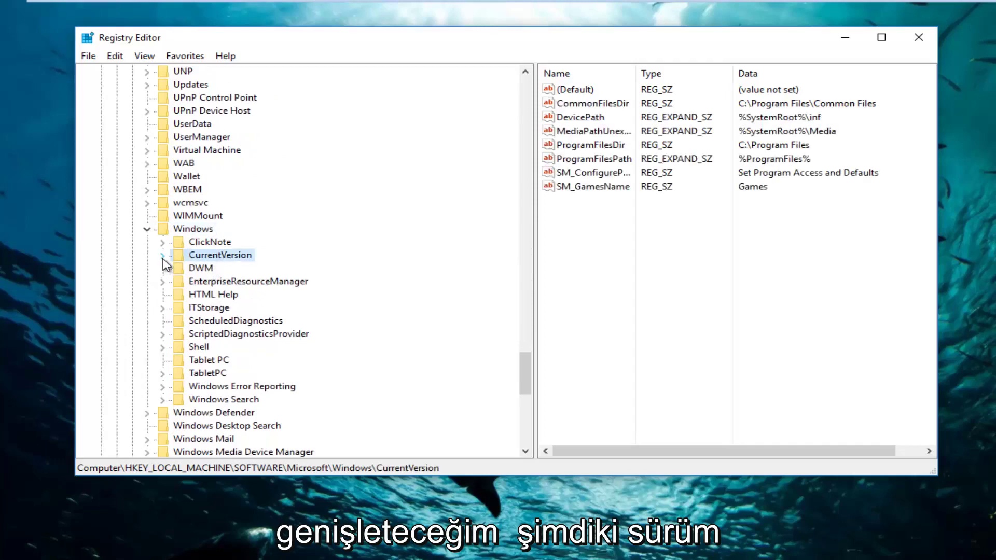
pyautogui.click(163, 255)
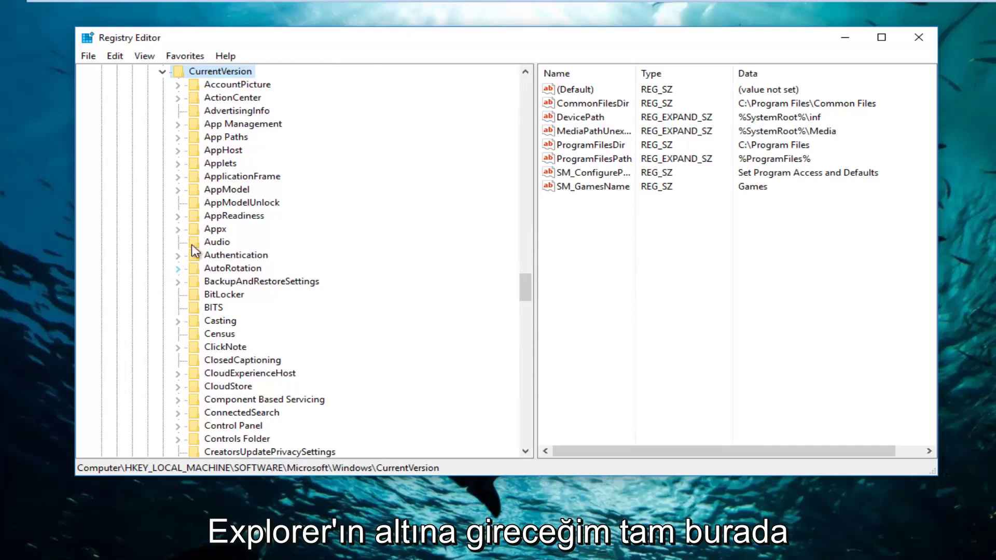
pyautogui.scroll(-5, 242, 292)
pyautogui.scroll(-1, 200, 393)
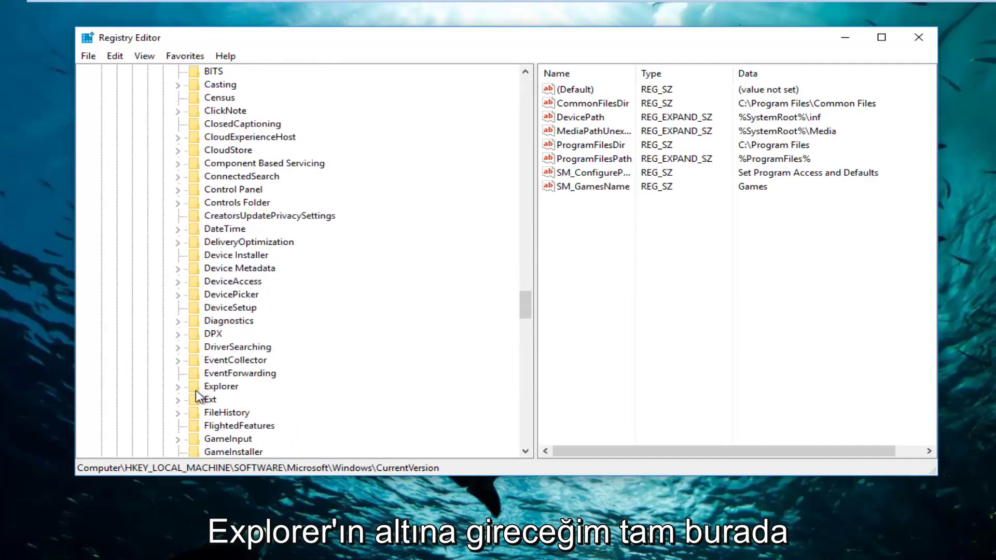
pyautogui.click(221, 386)
pyautogui.click(180, 387)
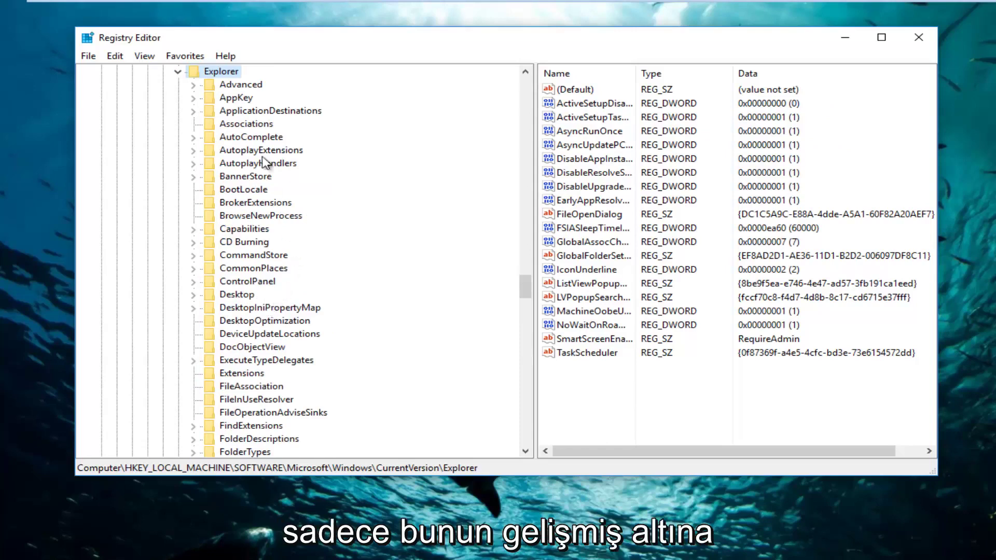
pyautogui.click(240, 84)
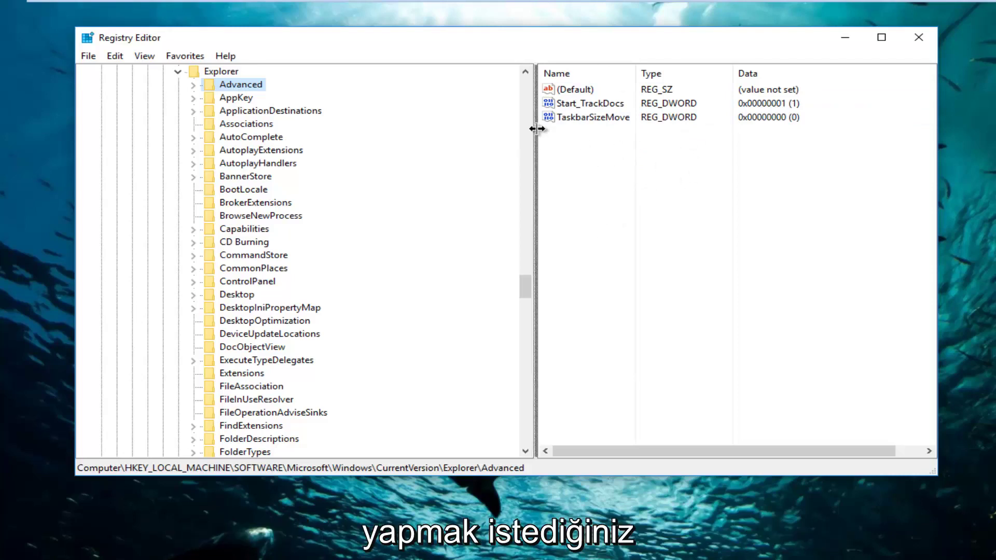
pyautogui.moveTo(534, 143); pyautogui.dragTo(417, 142)
# Add a new DWORD (32-bit) value to the Advanced key.
pyautogui.rightClick(499, 152)
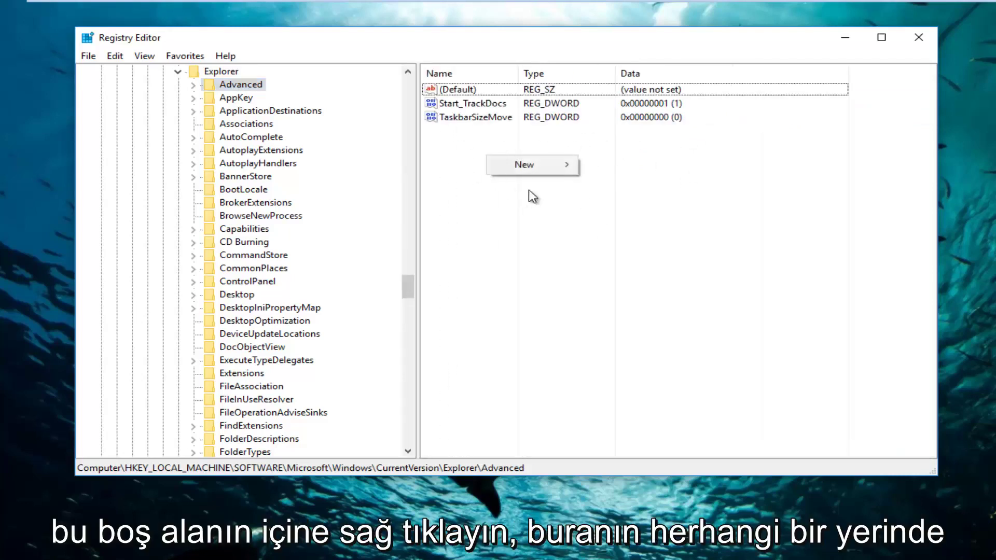
pyautogui.moveTo(529, 165)
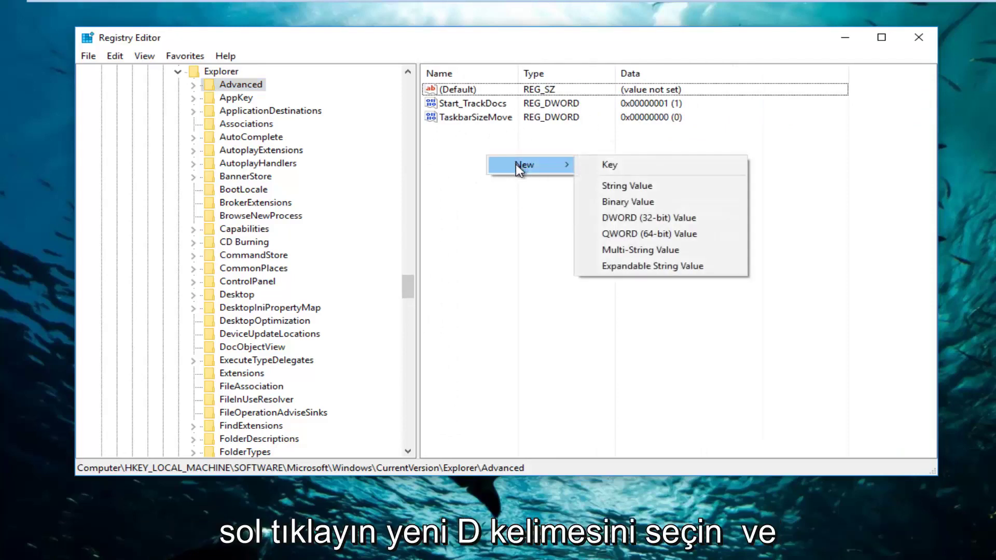
pyautogui.click(635, 216)
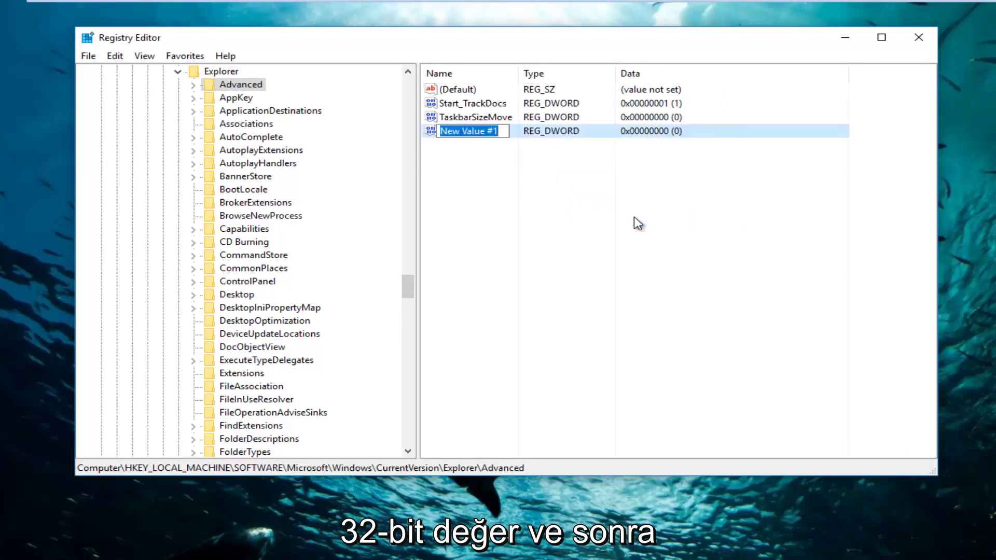
pyautogui.write('U')
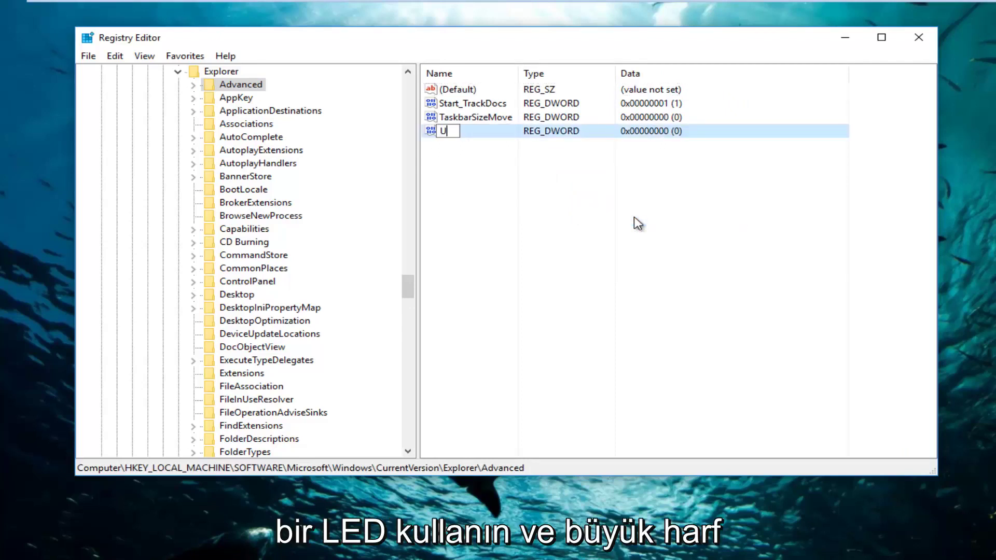
pyautogui.write('se')
pyautogui.write('OLED')
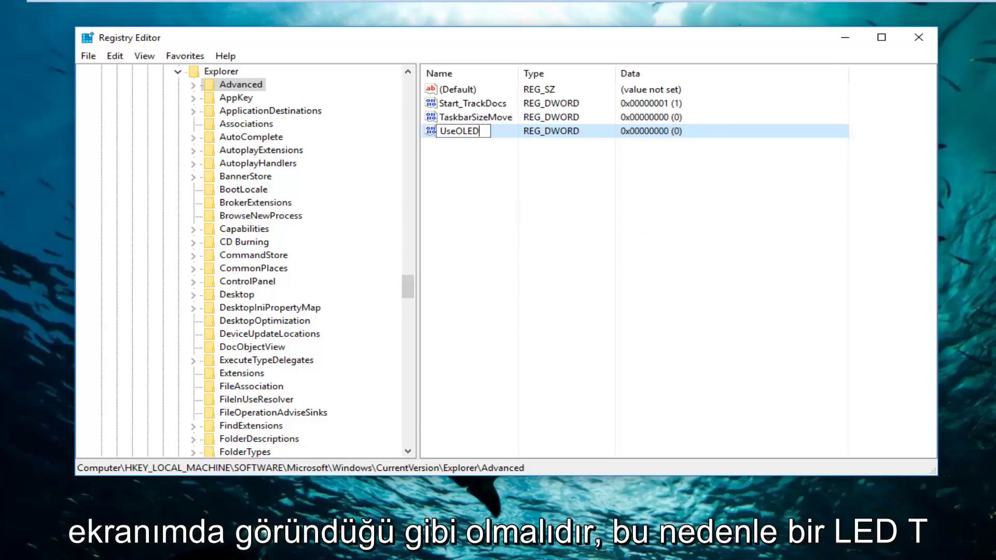
pyautogui.write('T')
pyautogui.write('askbar')
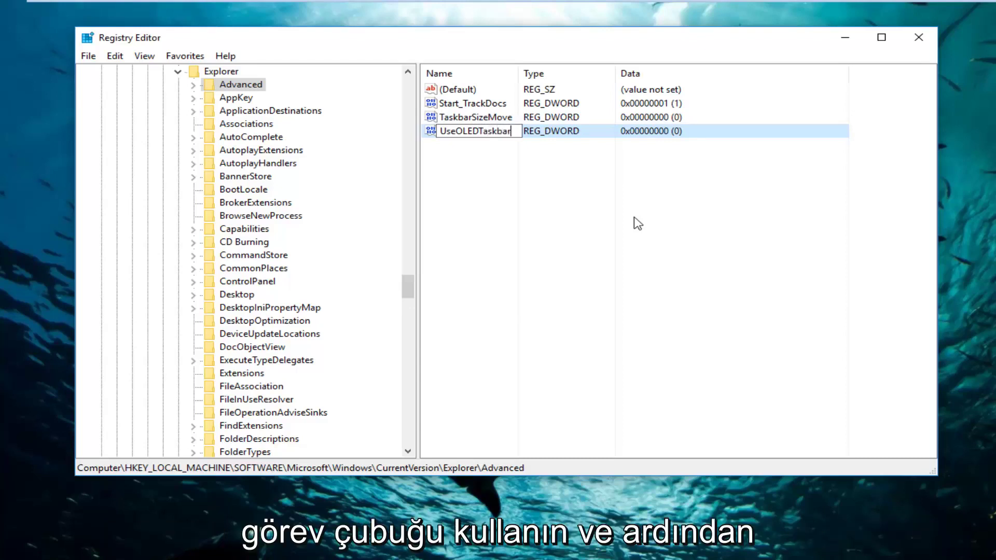
pyautogui.write('Tr')
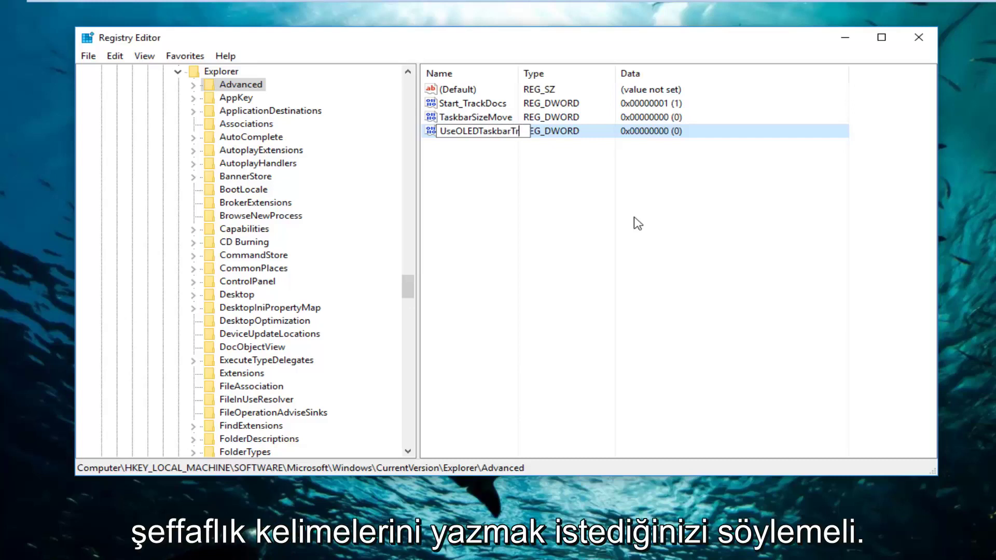
pyautogui.write('ansp')
pyautogui.write('ar')
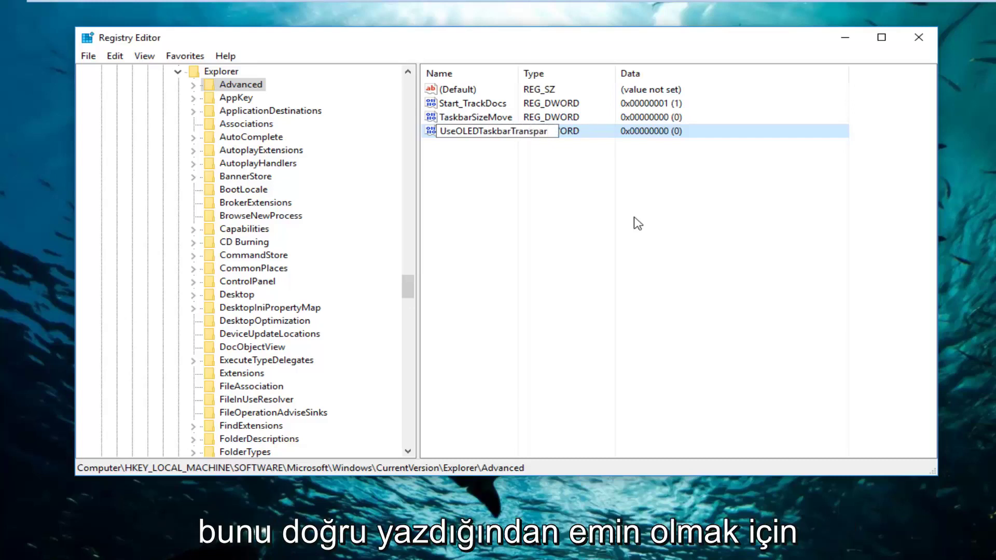
pyautogui.write('ency')
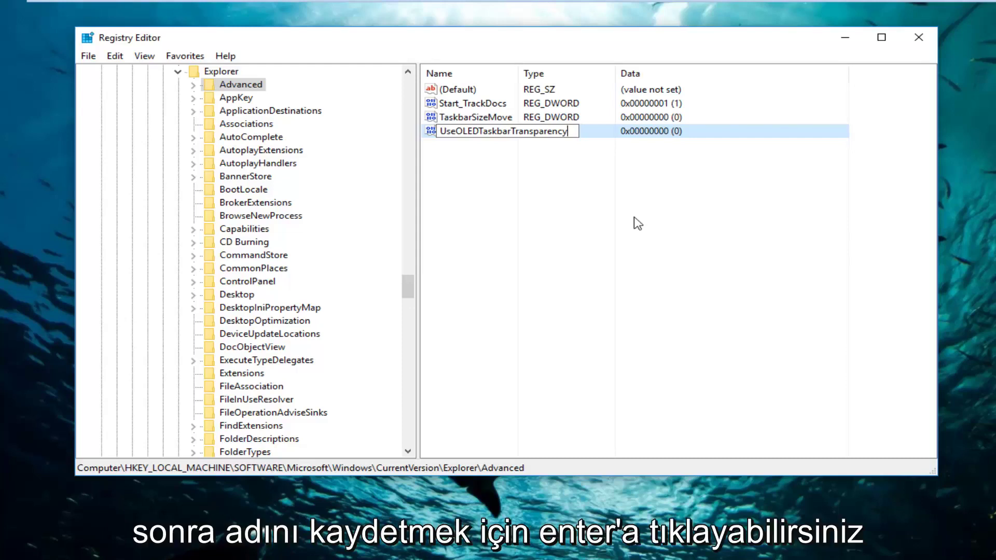
# Confirm the UseOLEDTaskbarTransparency name and set its value data to 1.
pyautogui.press('Return')
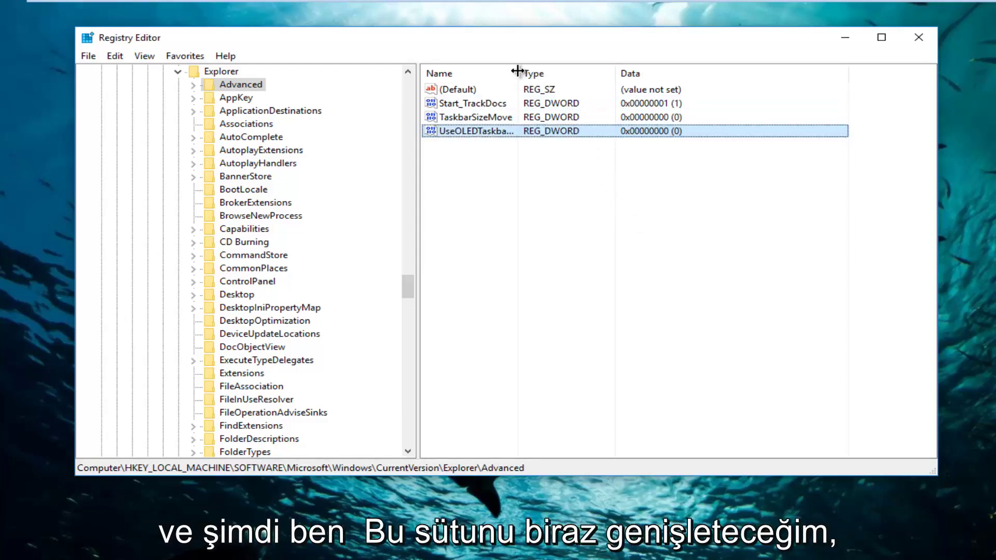
pyautogui.moveTo(517, 72); pyautogui.dragTo(620, 72)
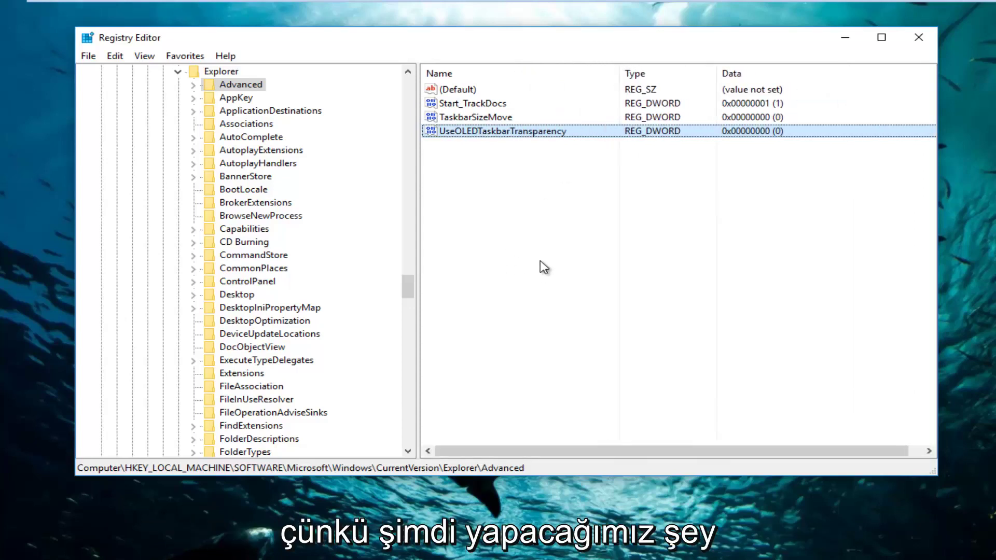
pyautogui.doubleClick(504, 133)
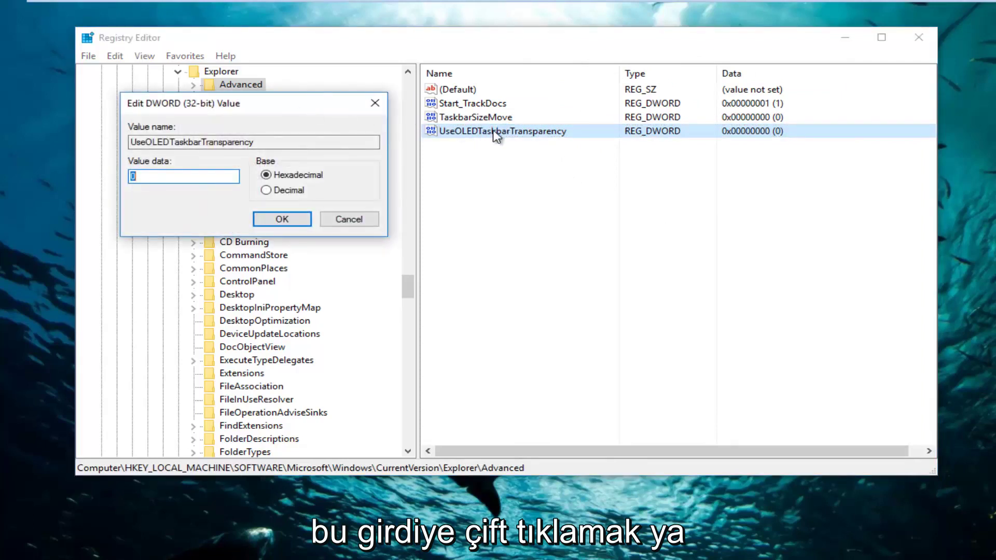
pyautogui.moveTo(295, 112); pyautogui.dragTo(634, 187)
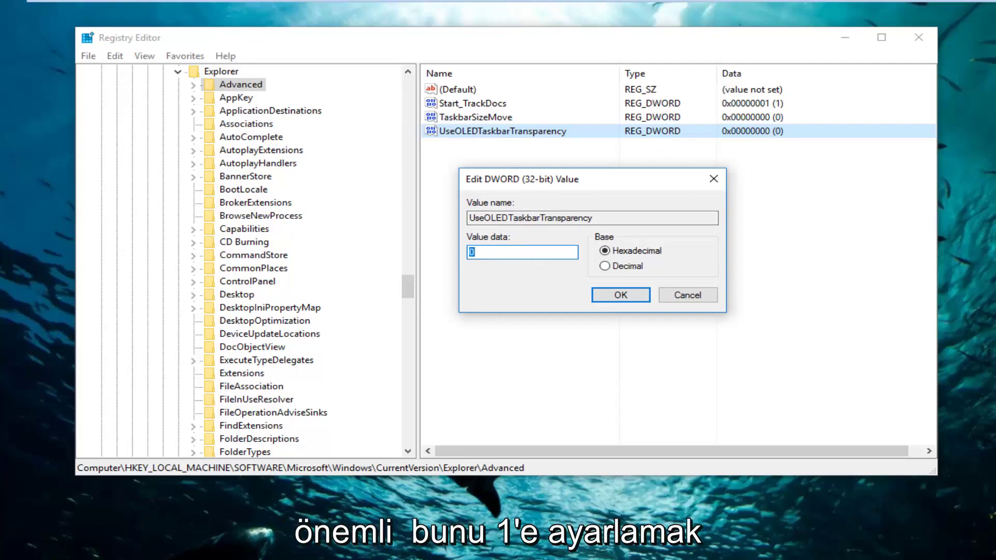
pyautogui.write('1')
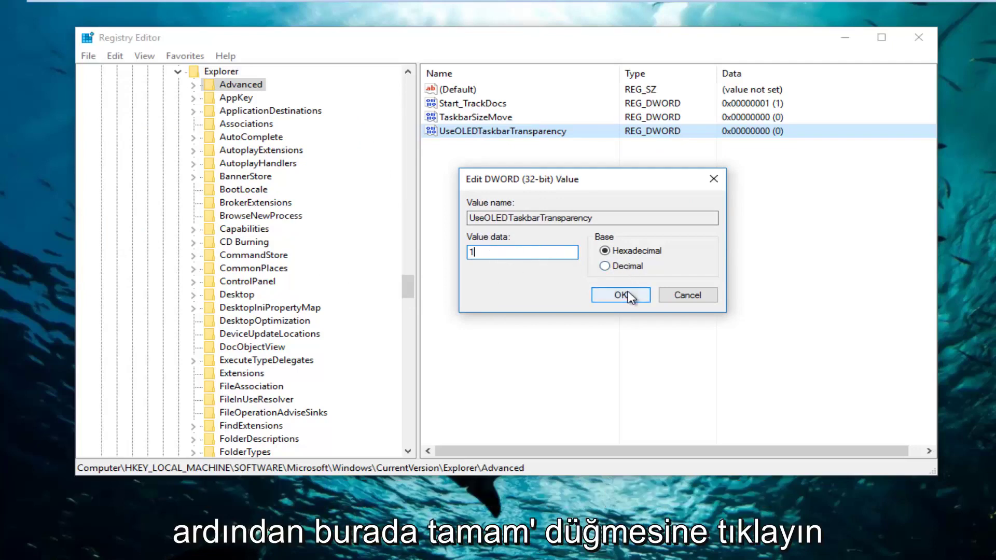
pyautogui.click(615, 296)
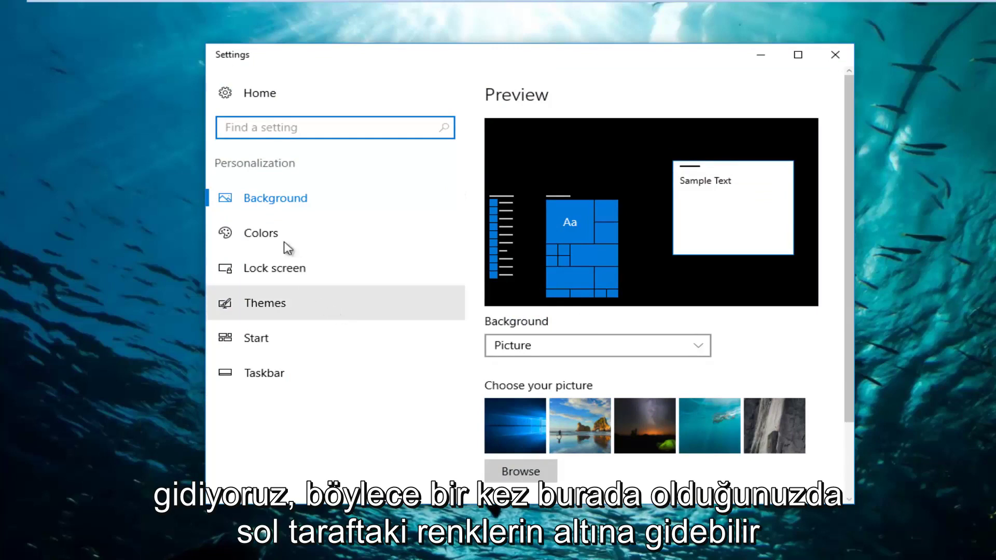
# In Colors settings, toggle Start, taskbar and action center transparency off, then back on.
pyautogui.click(250, 228)
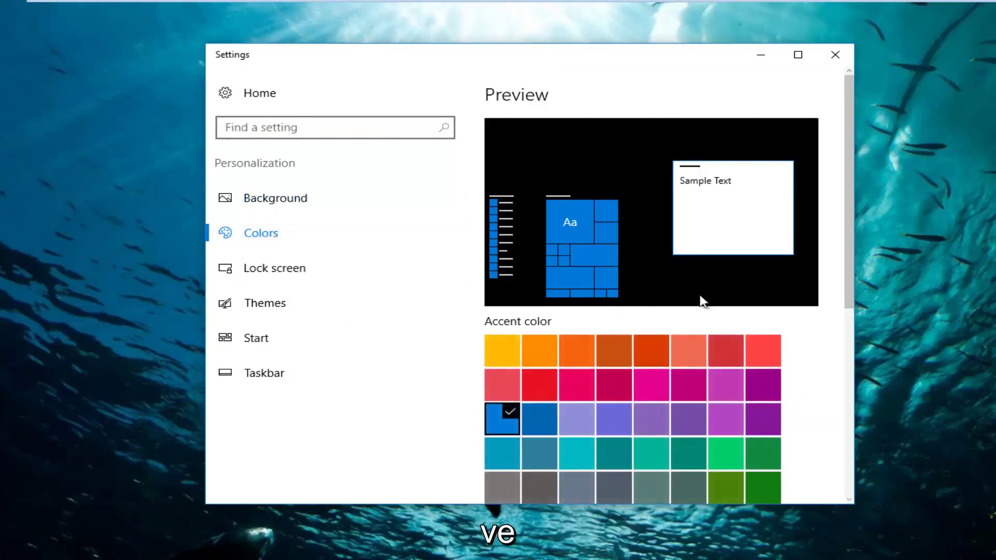
pyautogui.scroll(-5, 675, 292)
pyautogui.scroll(-3, 675, 292)
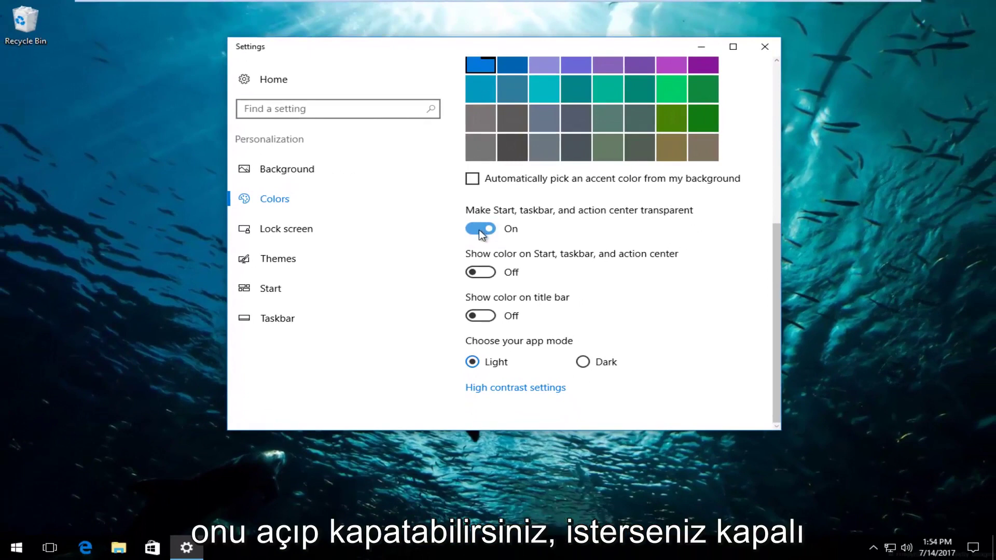
pyautogui.click(482, 230)
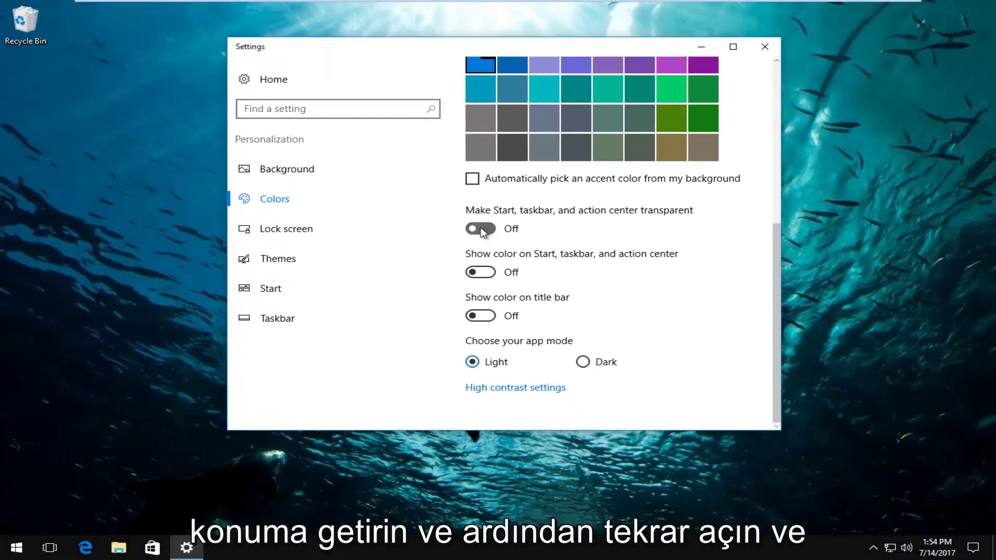
pyautogui.click(480, 229)
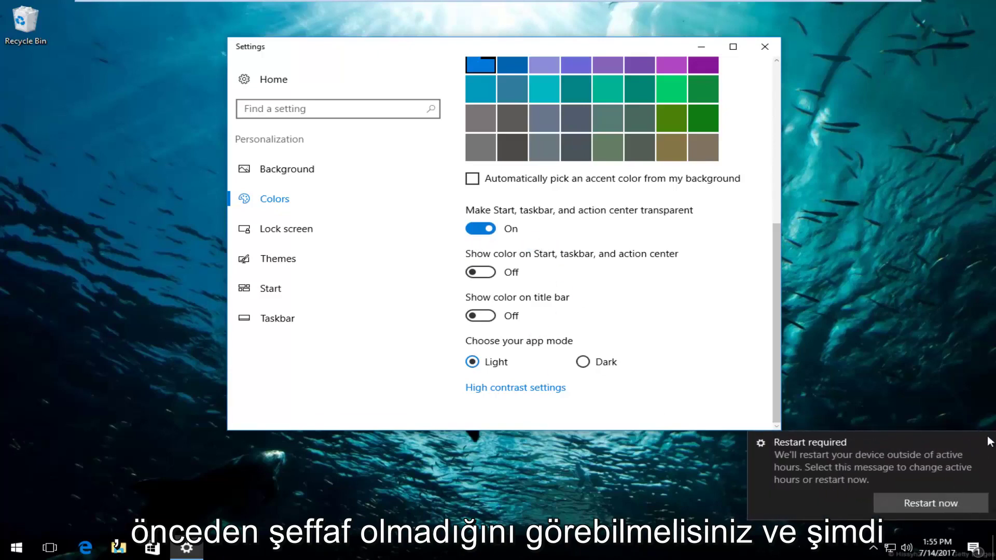
# Dismiss the Restart required notification and close the Settings window.
pyautogui.click(988, 442)
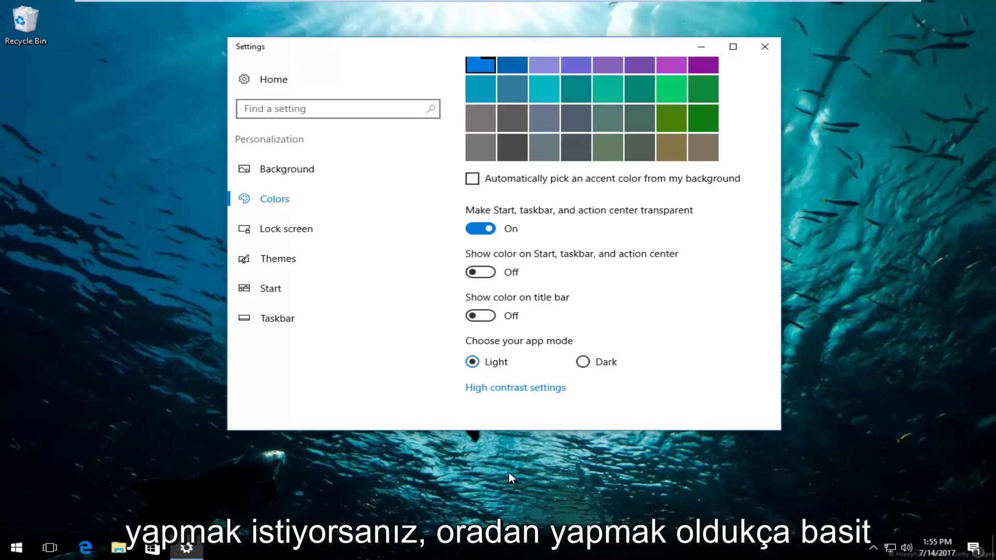
pyautogui.click(764, 46)
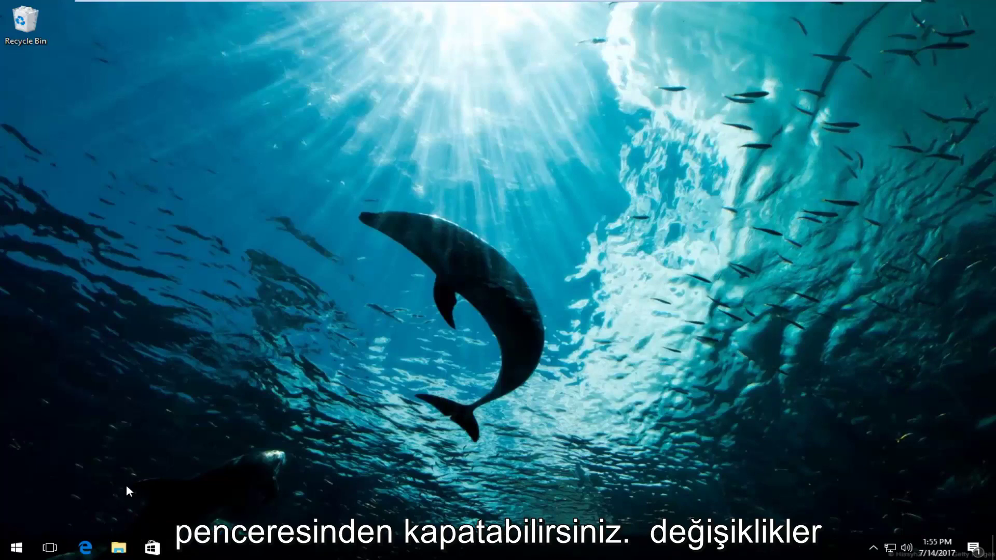